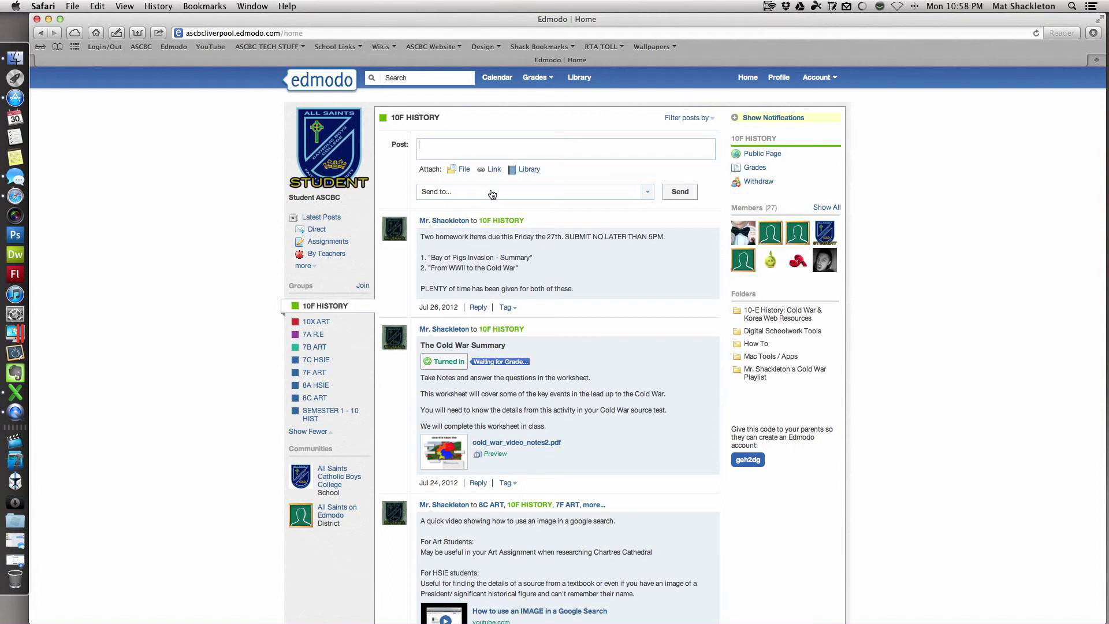
text(Question)
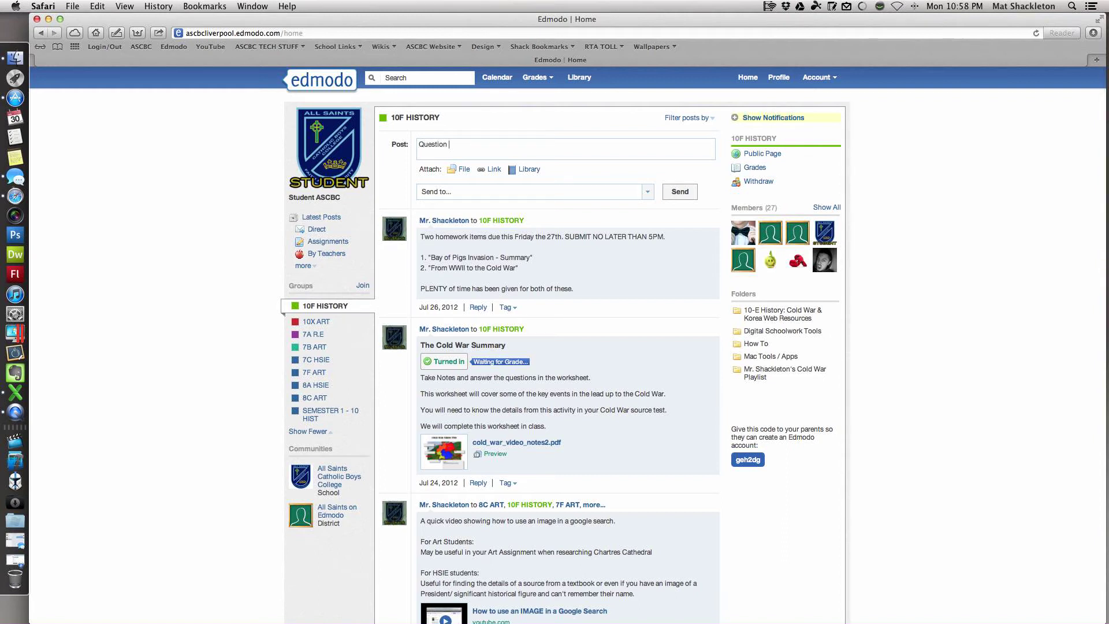
text( question...)
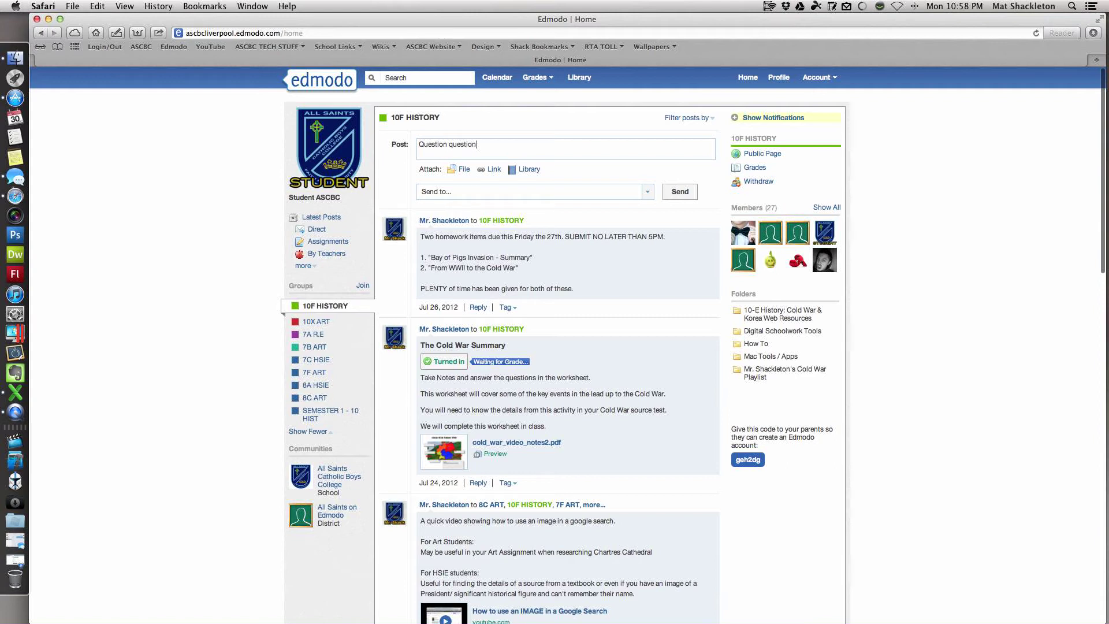
Draft a post reading 'Question question...' followed by a line of filler text
key(Return)
text(sd.kfmsdk)
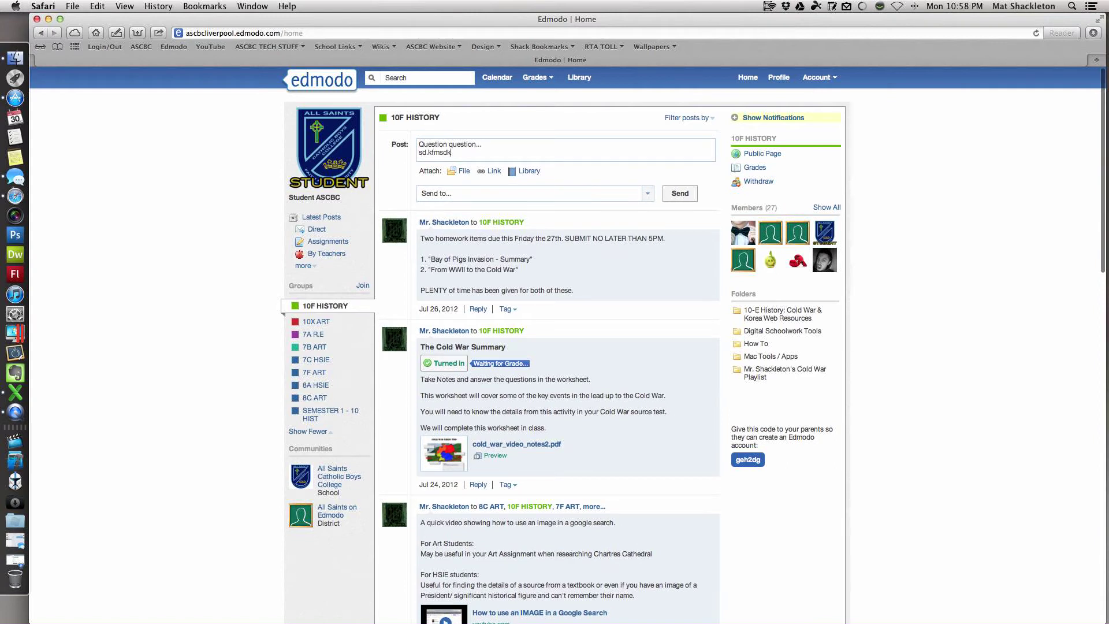
text(fsdfk)
key(Return)
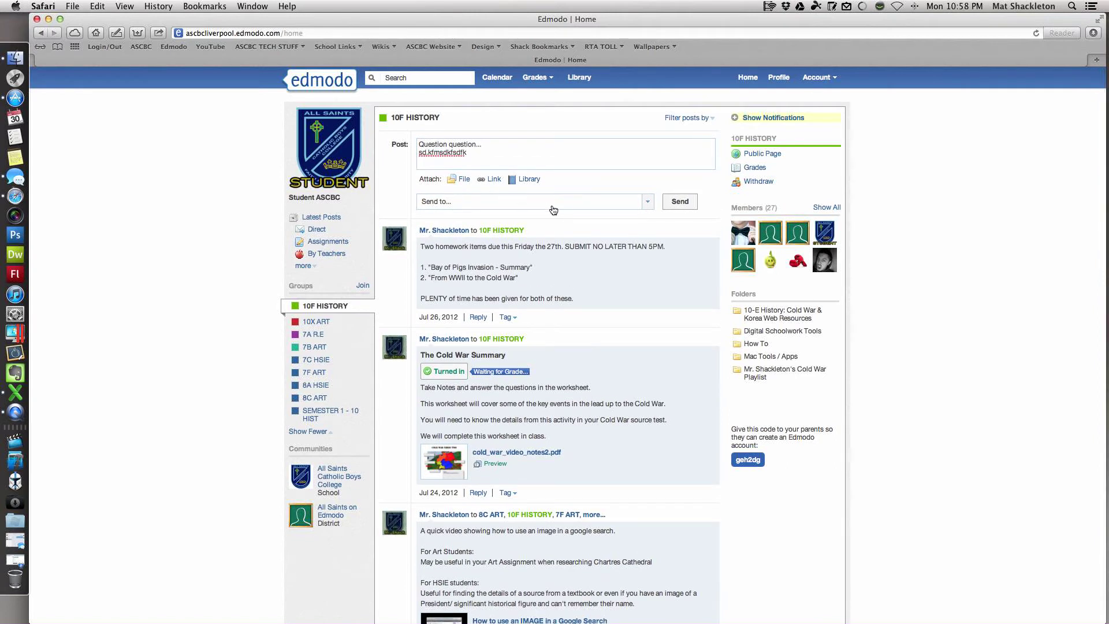
Address the drafted note to the 7B ART group, then reconsider the recipient
click(555, 205)
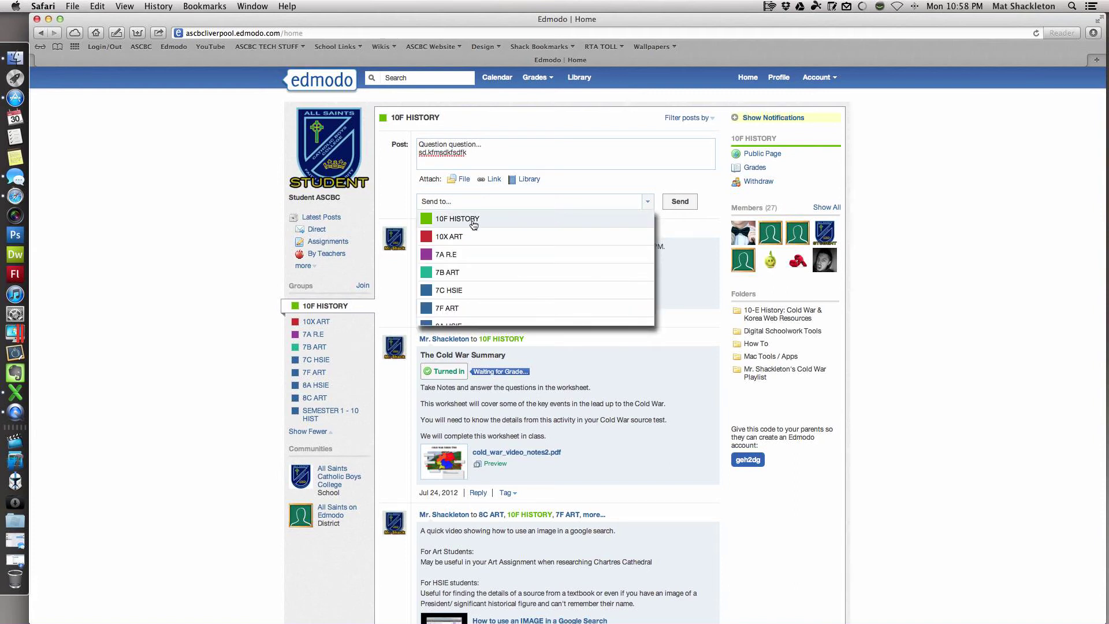
click(514, 278)
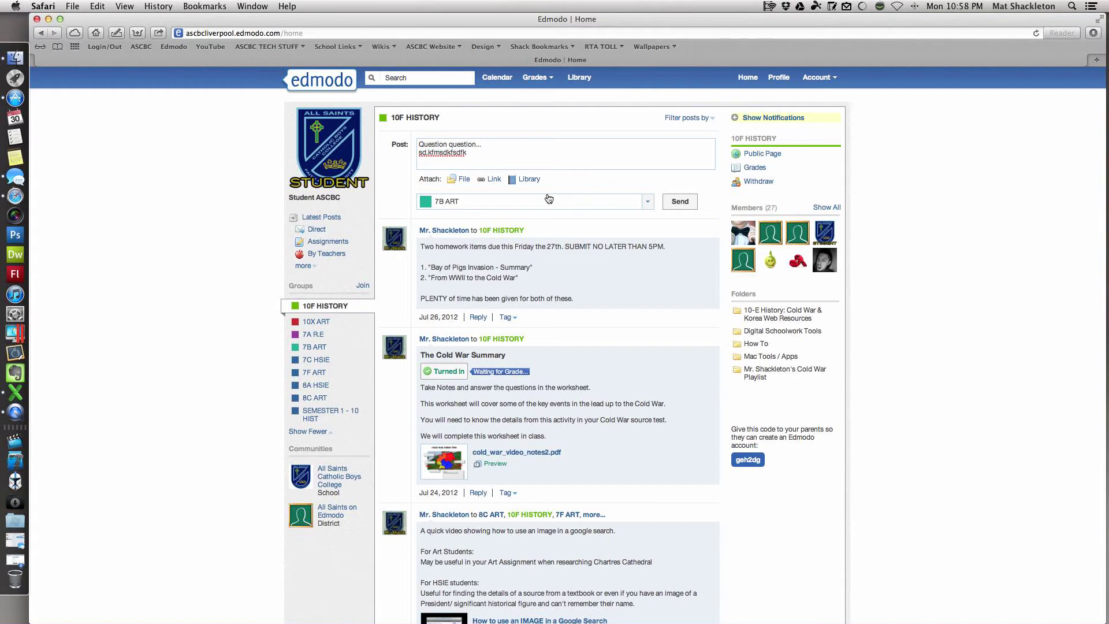
click(475, 164)
click(619, 206)
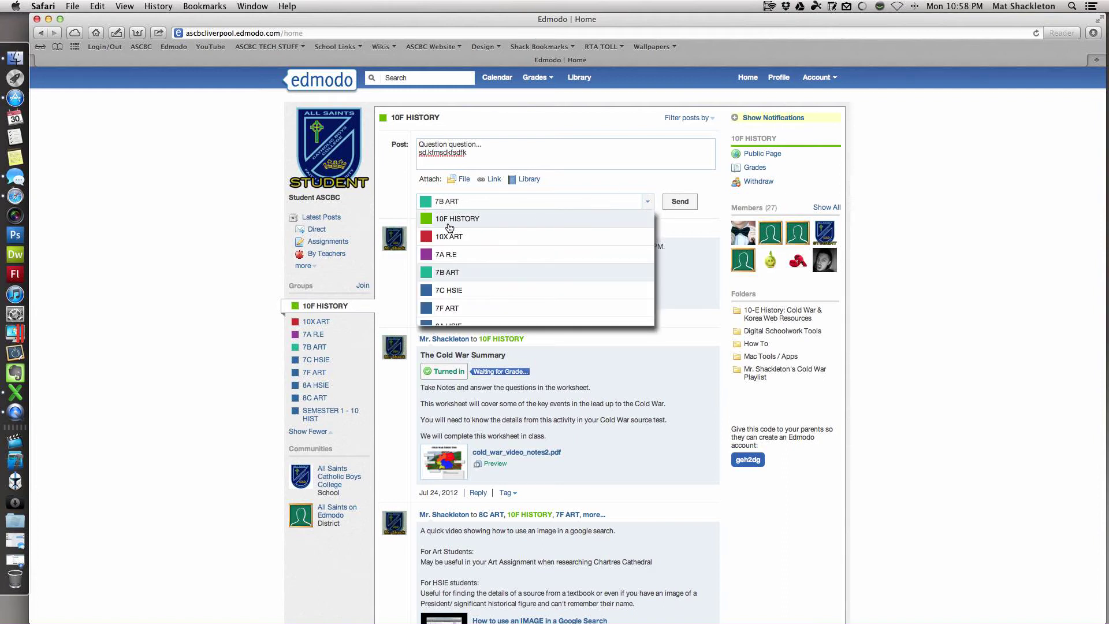
scroll(452, 265, down, 2)
scroll(467, 266, down, 2)
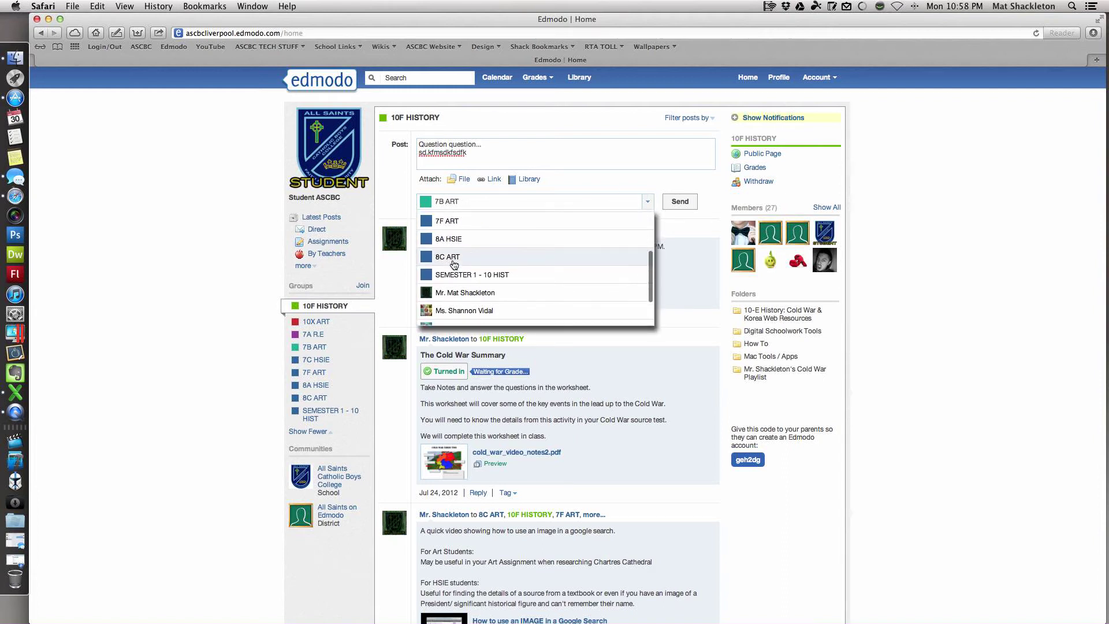
scroll(486, 266, down, 1)
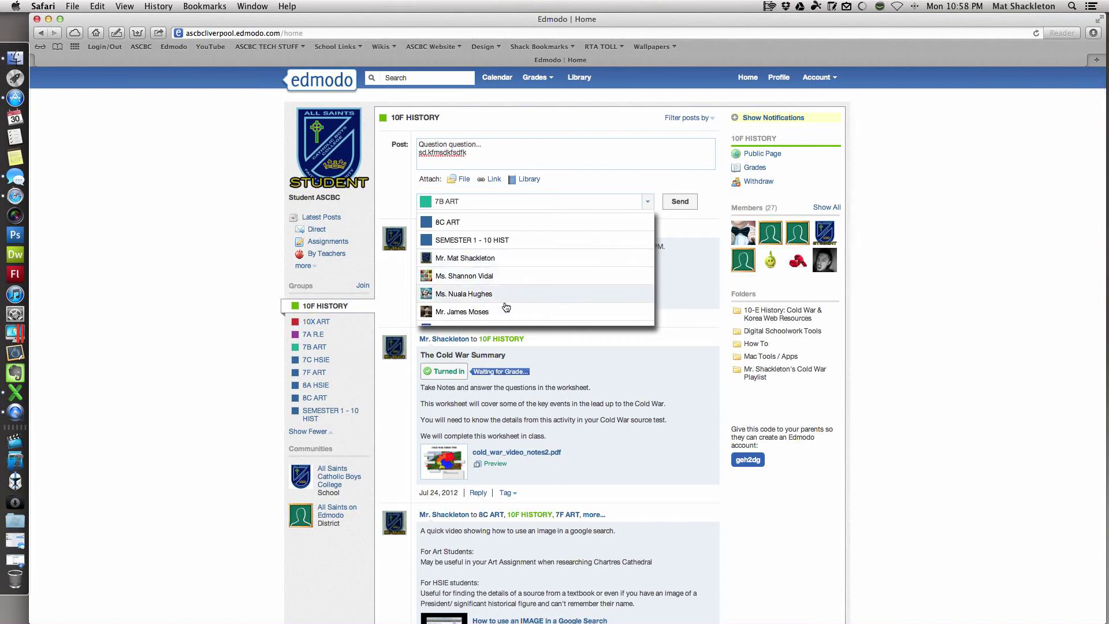
click(503, 268)
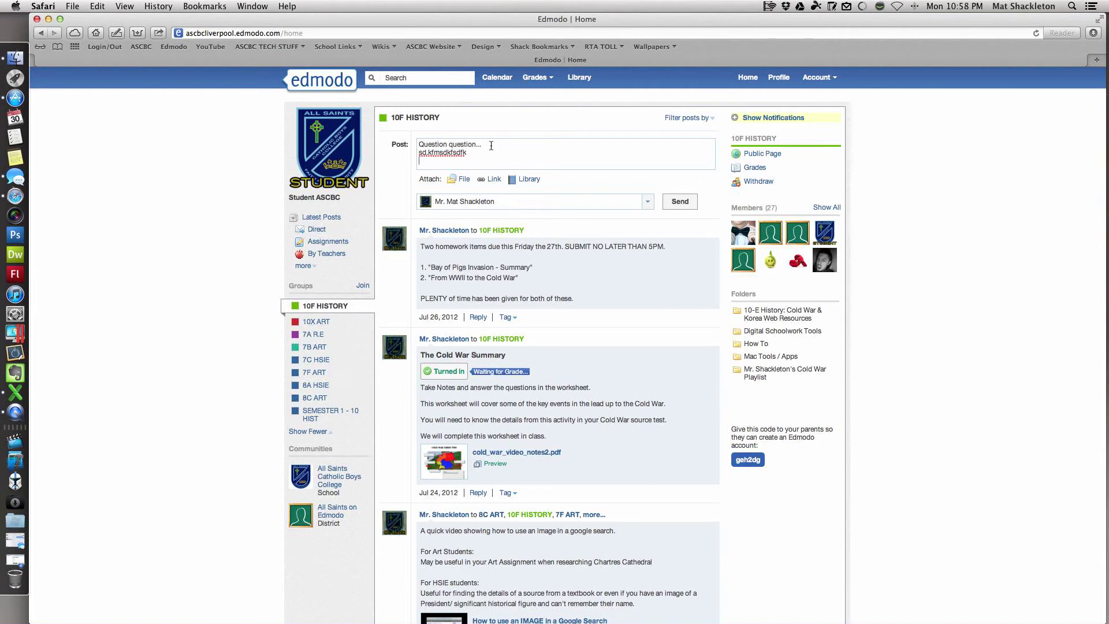
click(650, 203)
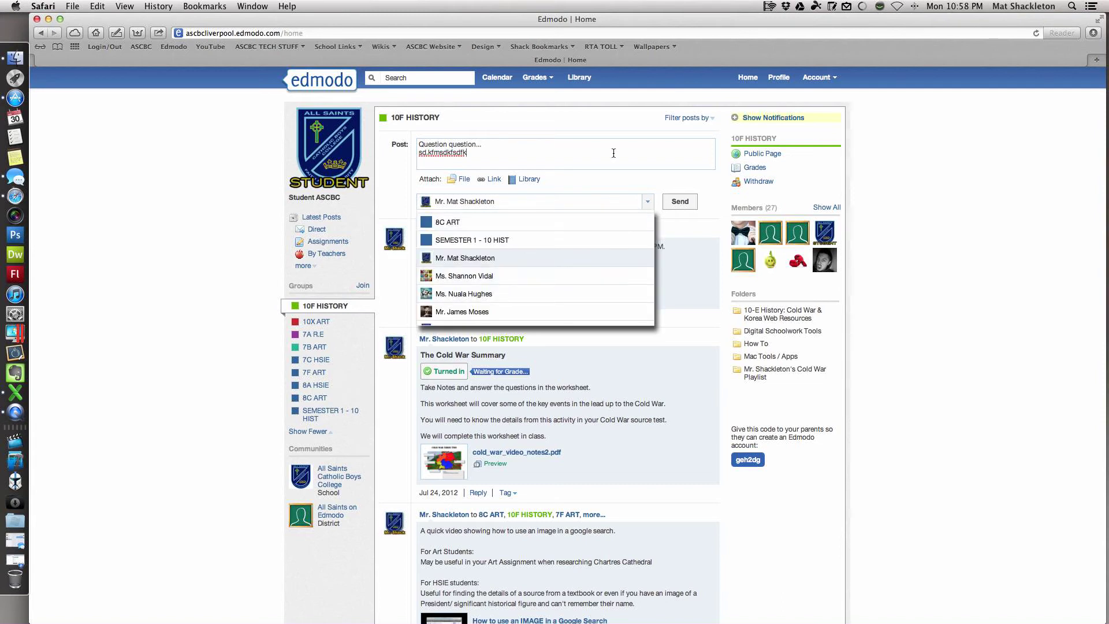
click(648, 202)
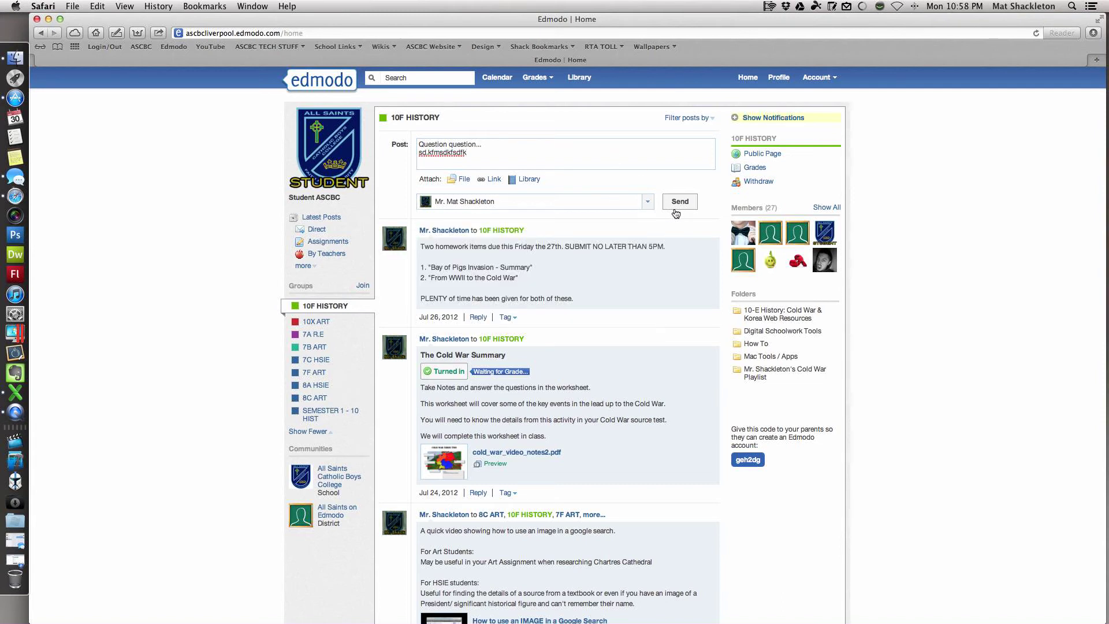
click(673, 206)
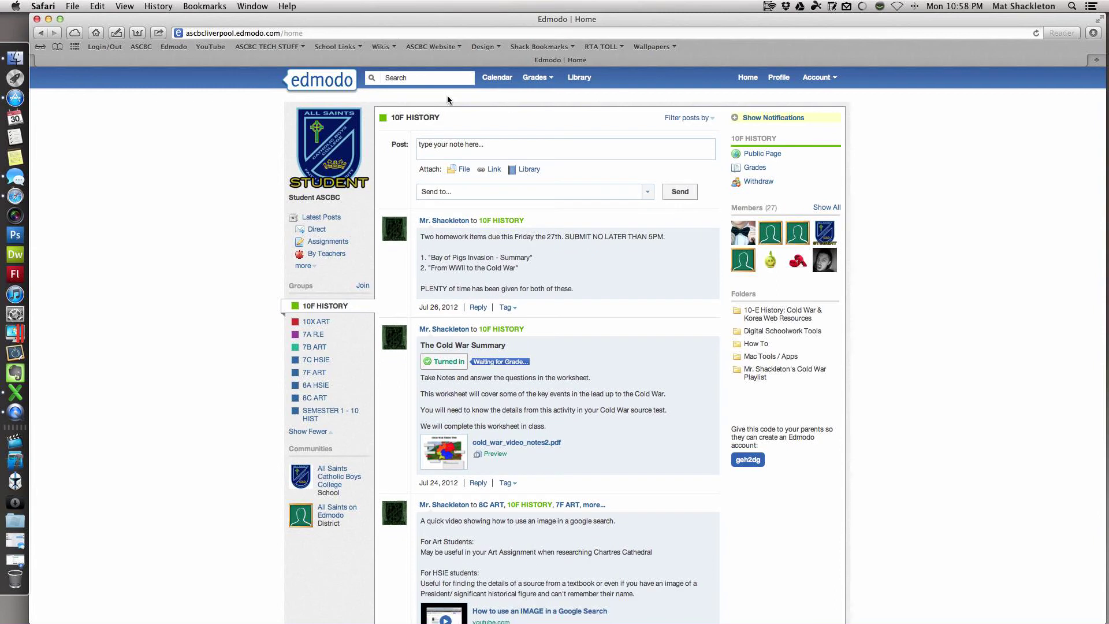
In the Direct feed, draft a new note 'Nice video Mr. Shack - well done.' after clearing the rubbish text
click(317, 230)
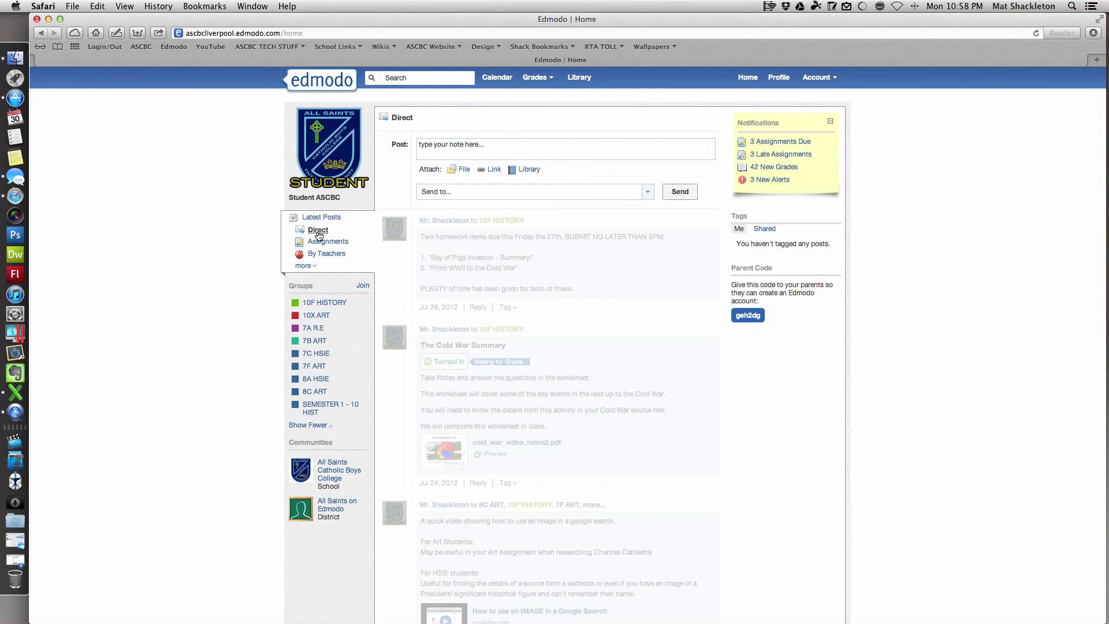
mouse_move(430, 239)
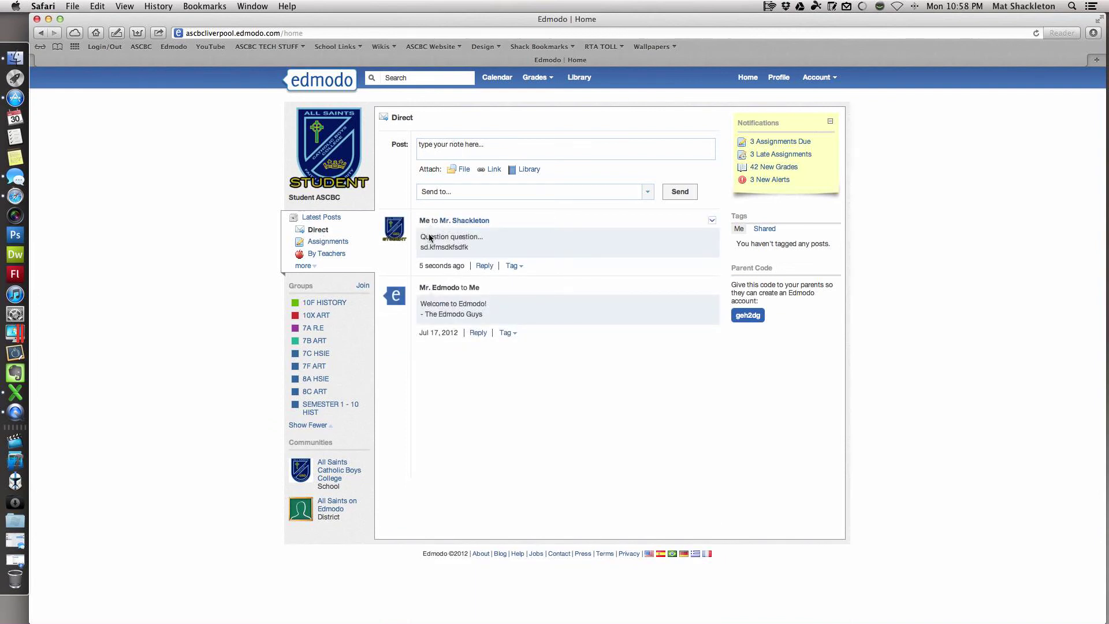
click(448, 147)
text(bbish..)
key(super+a)
key(BackSpace)
text(Mr. Shack - well )
text(done)
click(451, 196)
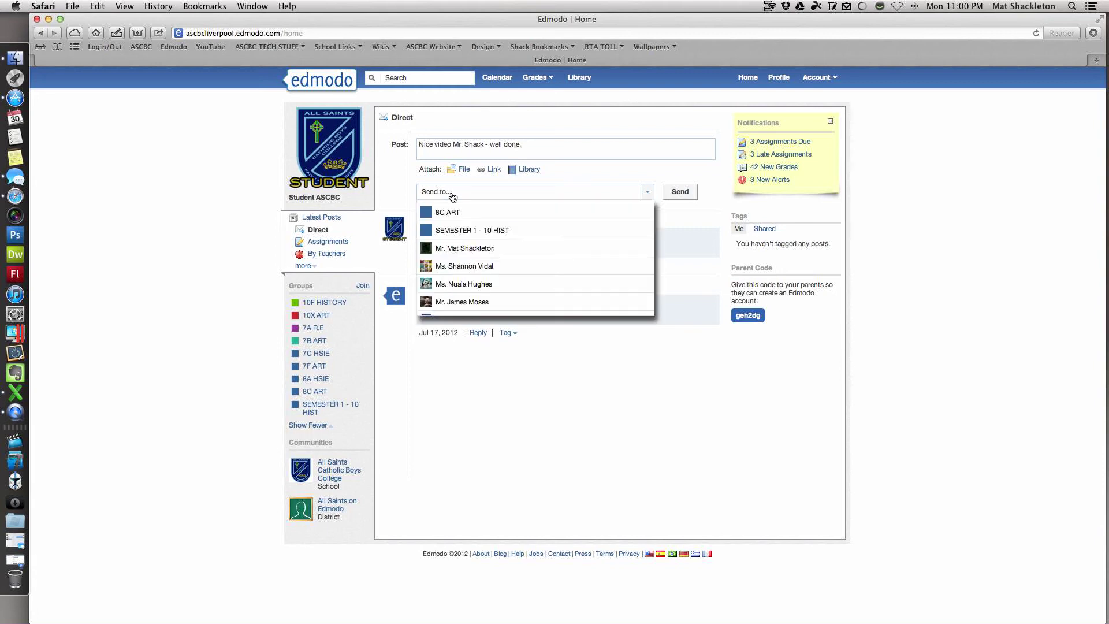
scroll(525, 244, up, 3)
scroll(526, 241, up, 1)
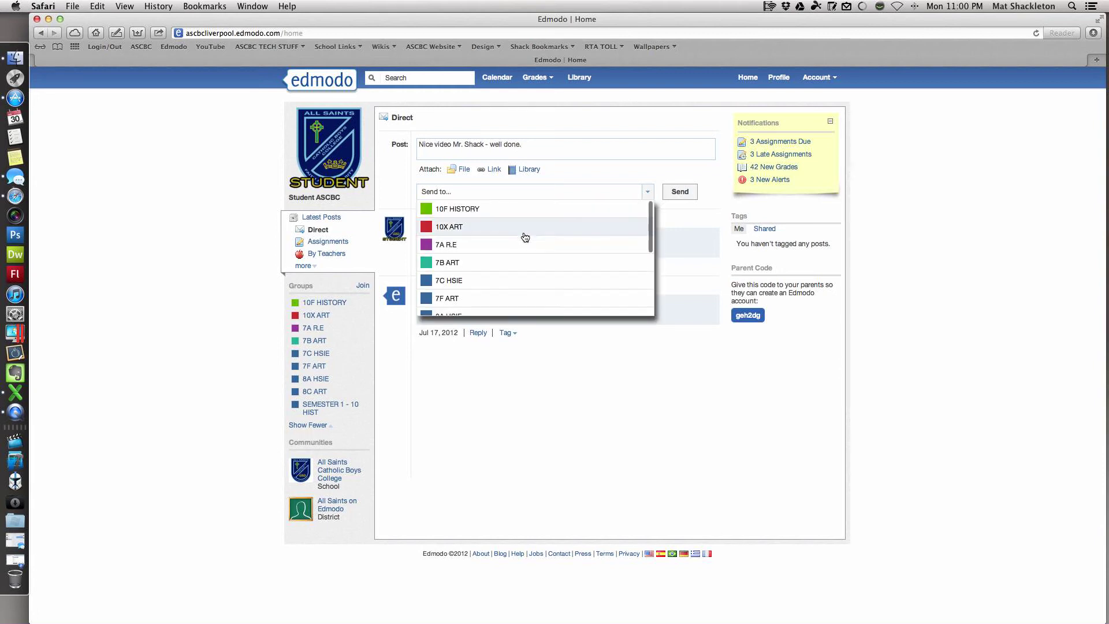
scroll(525, 233, down, 3)
scroll(526, 227, down, 2)
scroll(523, 227, down, 2)
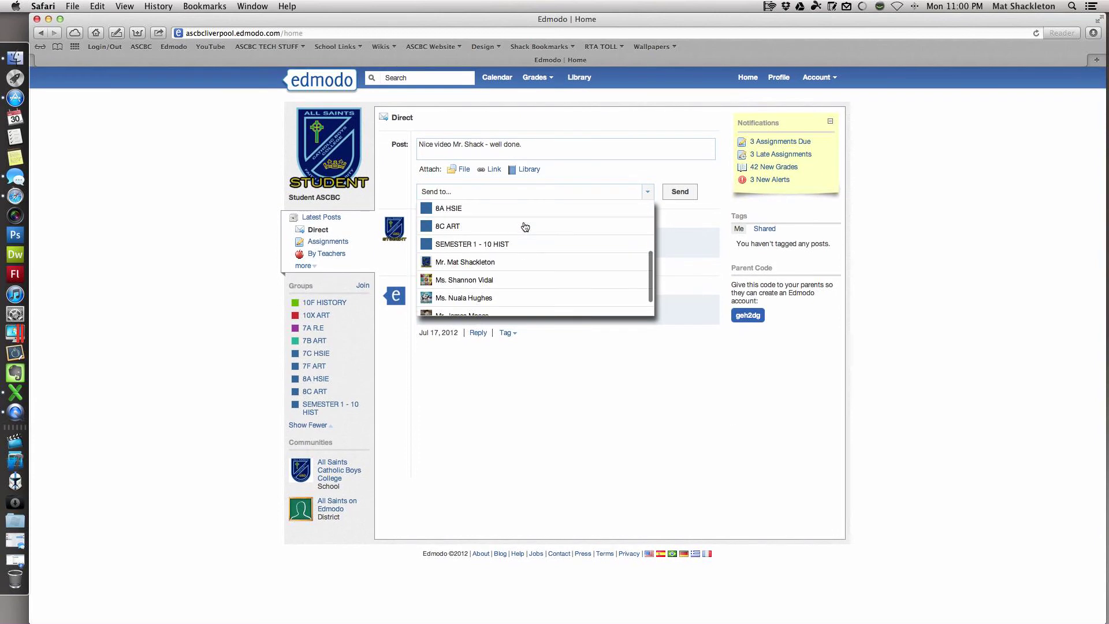
click(473, 256)
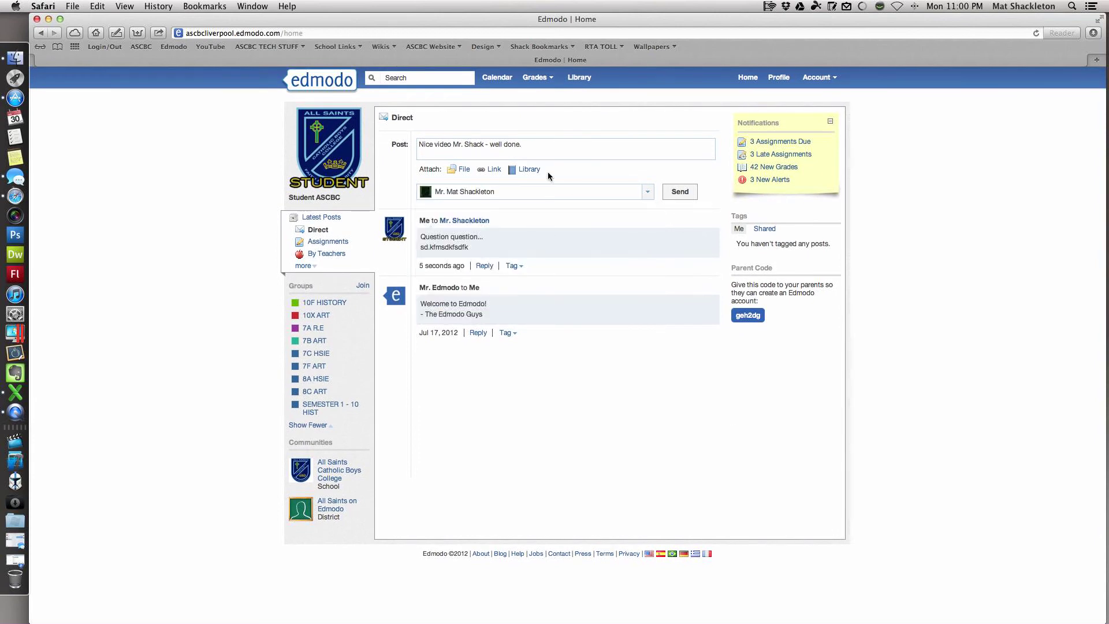
click(463, 169)
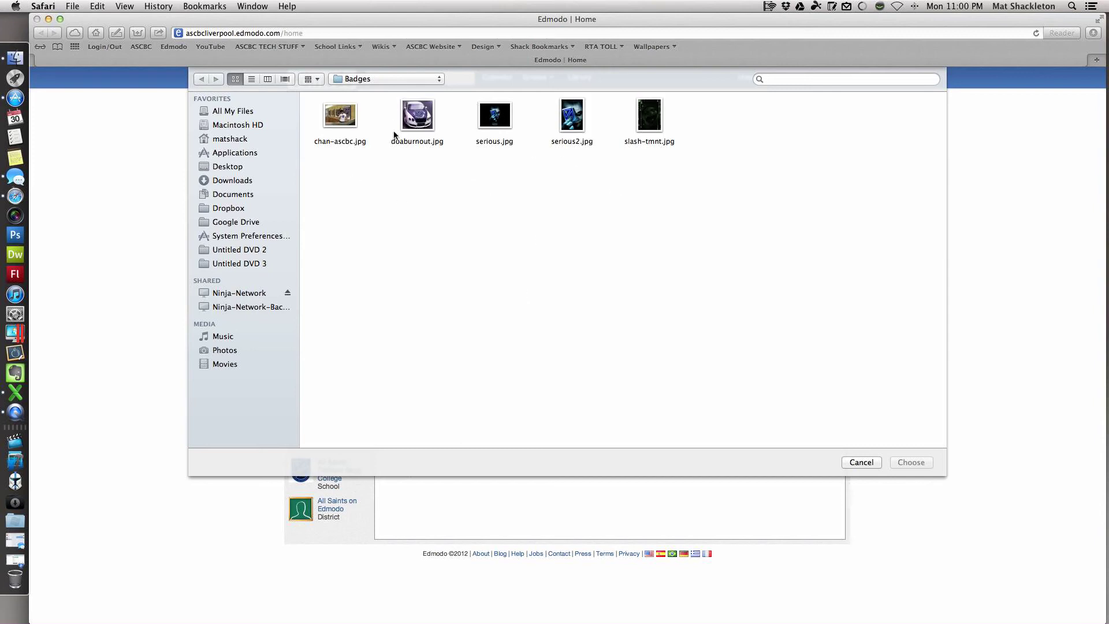
Attach the car image doaburnout.jpg from the Badges folder to the note
click(421, 119)
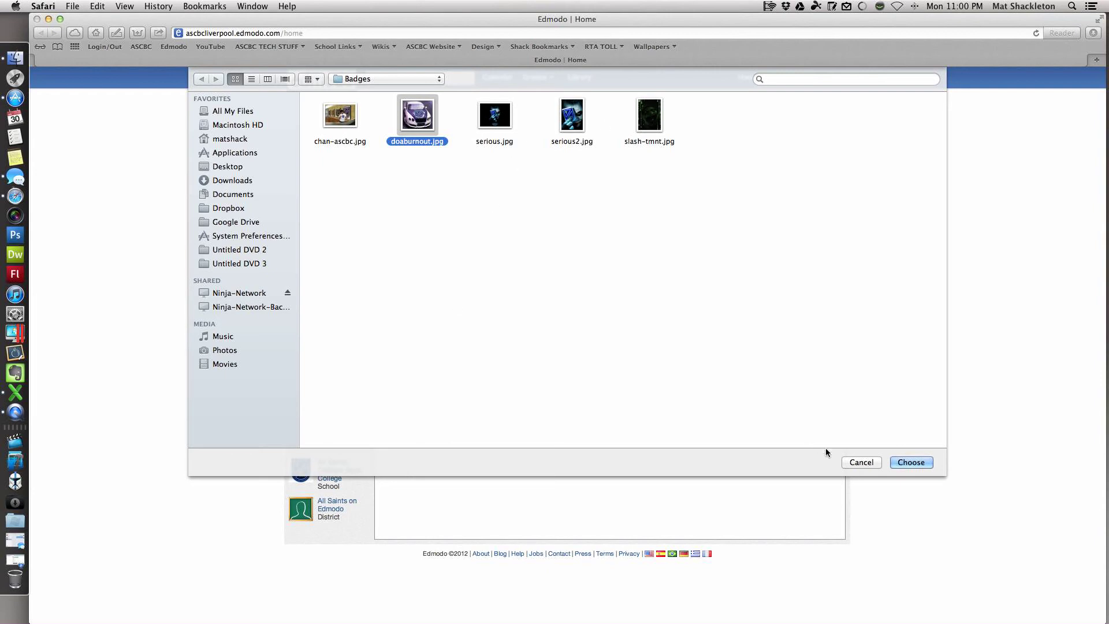
click(910, 461)
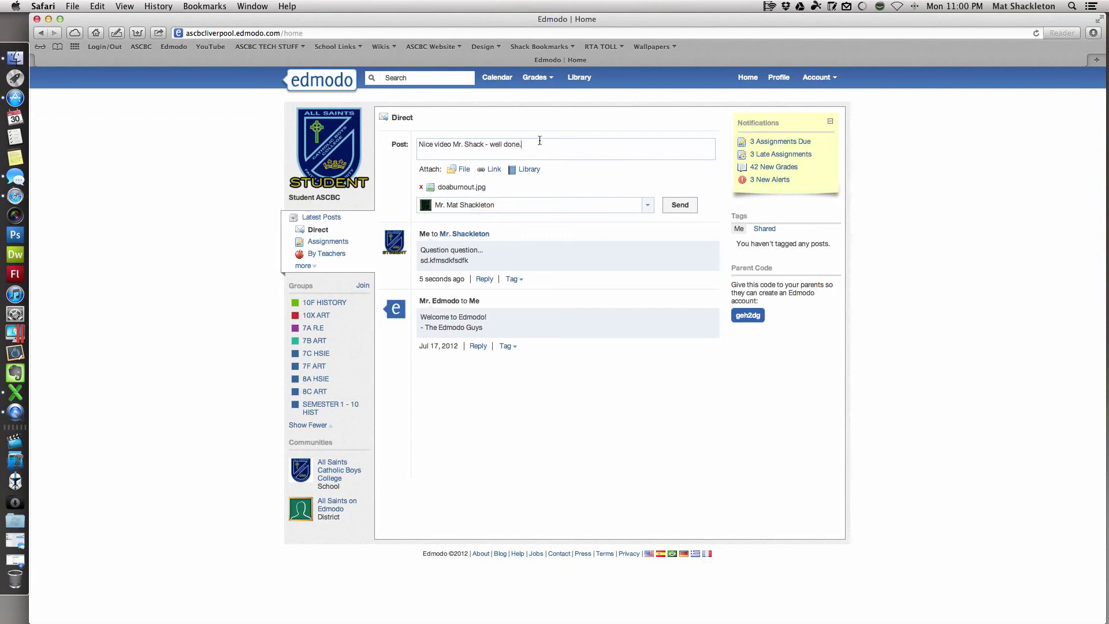
click(493, 169)
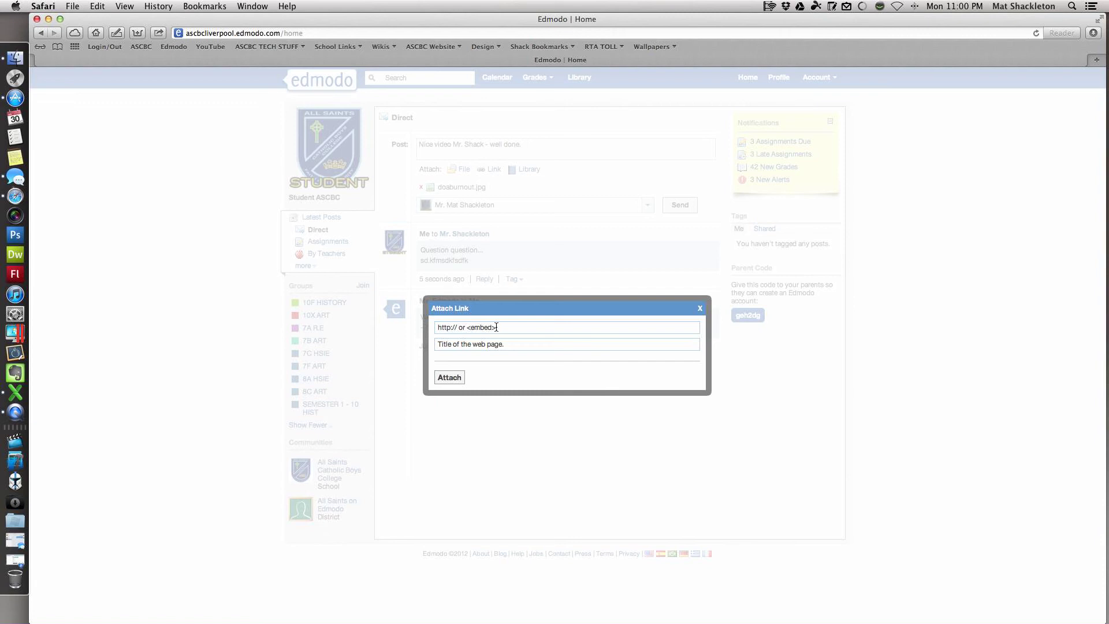
Dismiss the Attach Link dialog without adding a link, keeping the image attachment
click(496, 327)
click(445, 343)
click(702, 310)
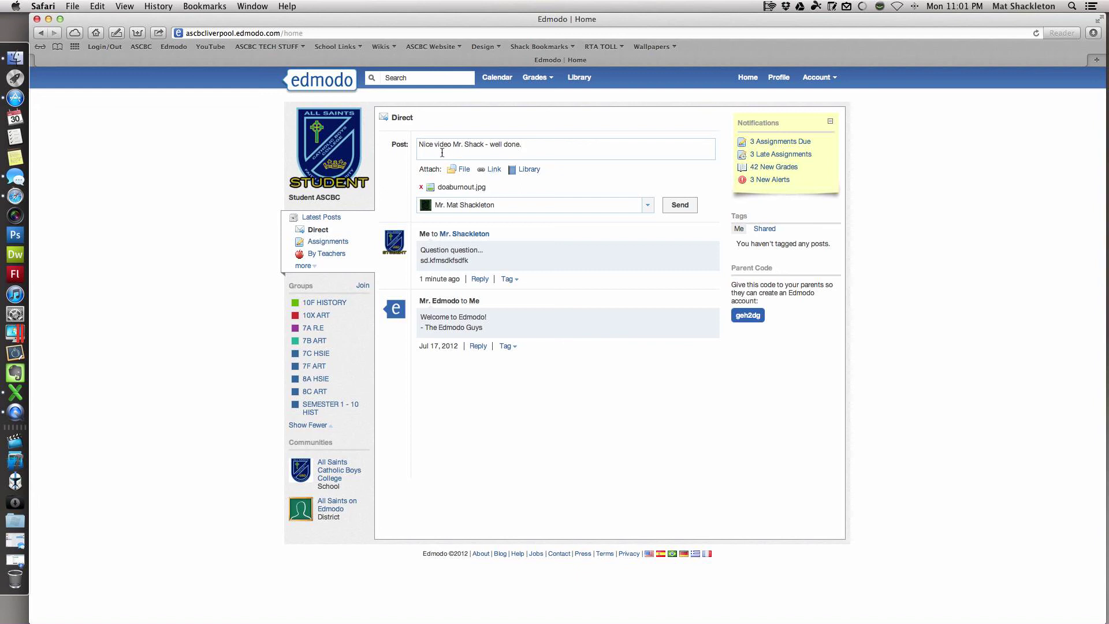
Replace the note's old message with 'Is this site cool for my task??'
click(525, 146)
drag(525, 147, 419, 139)
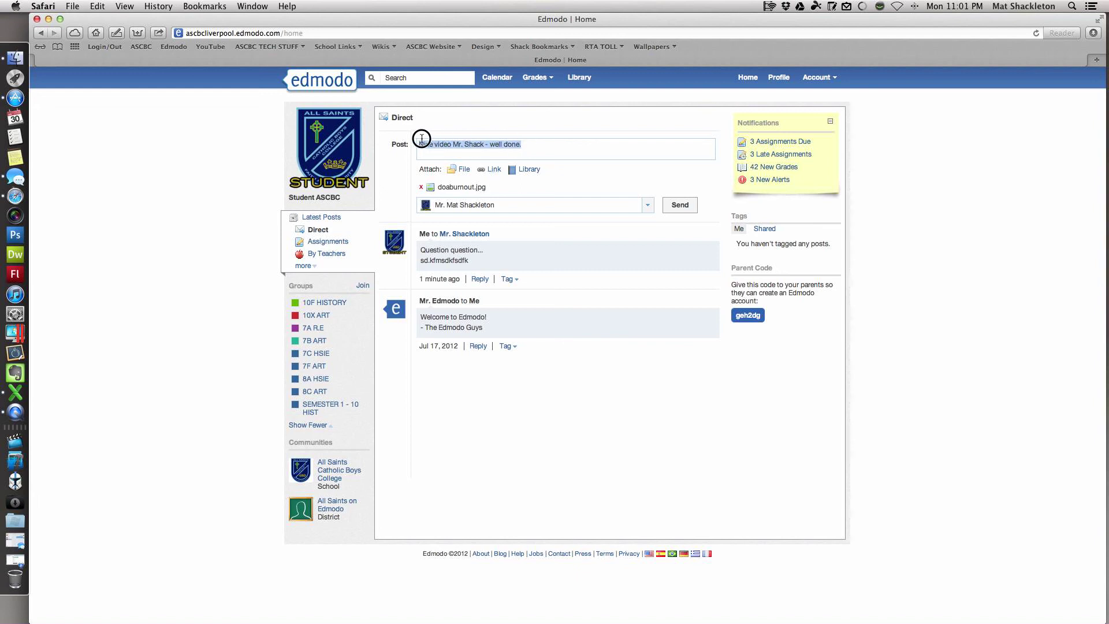
text(Is this)
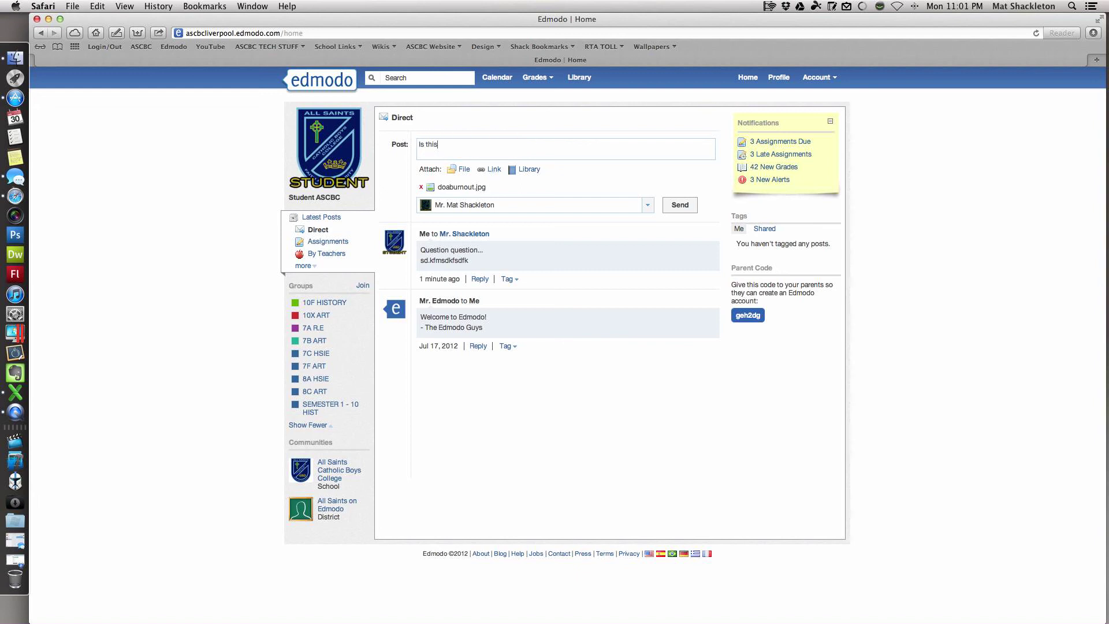
text( site cool)
text( for my tas)
text(k??)
click(491, 145)
click(531, 145)
drag(532, 146, 420, 145)
click(473, 149)
Send the question with the car image to Mr. Shackleton, then switch to QuickTime Player
click(674, 205)
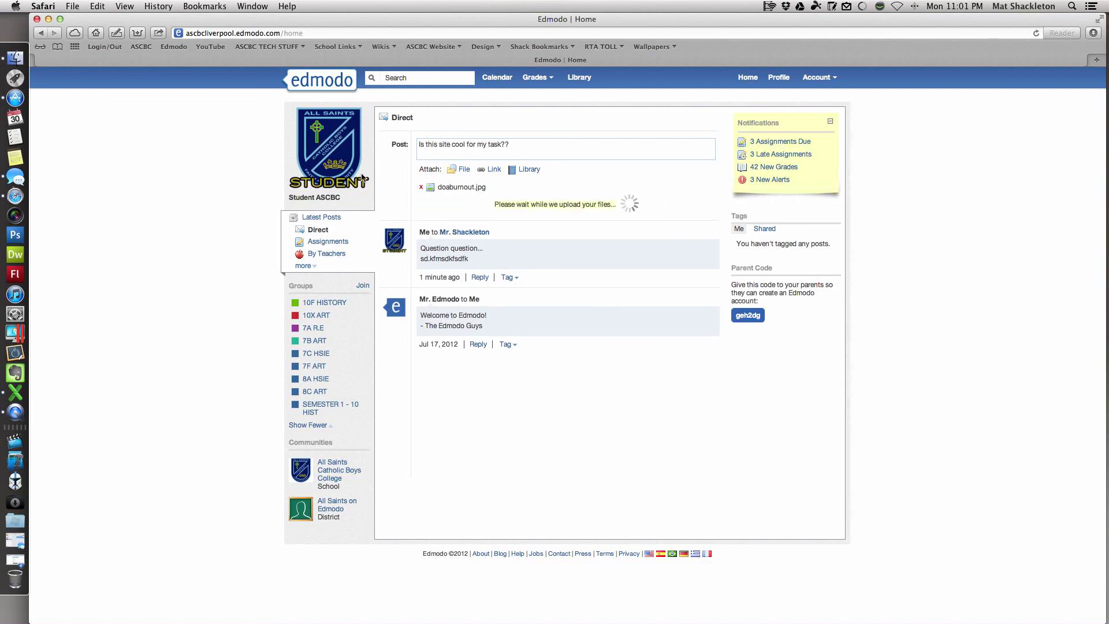
click(581, 191)
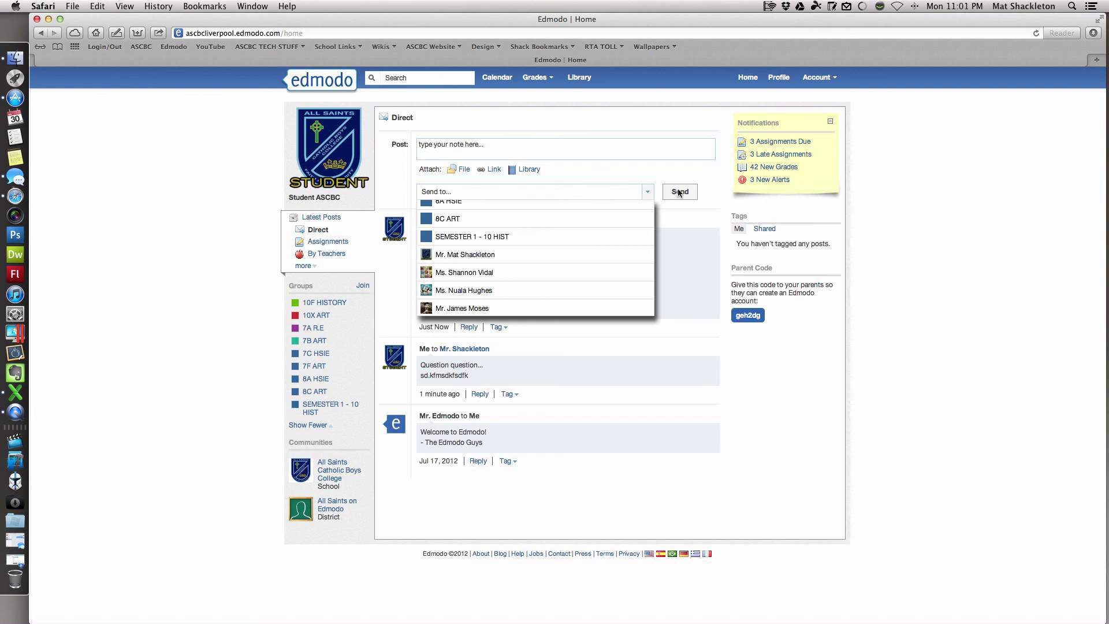
click(185, 207)
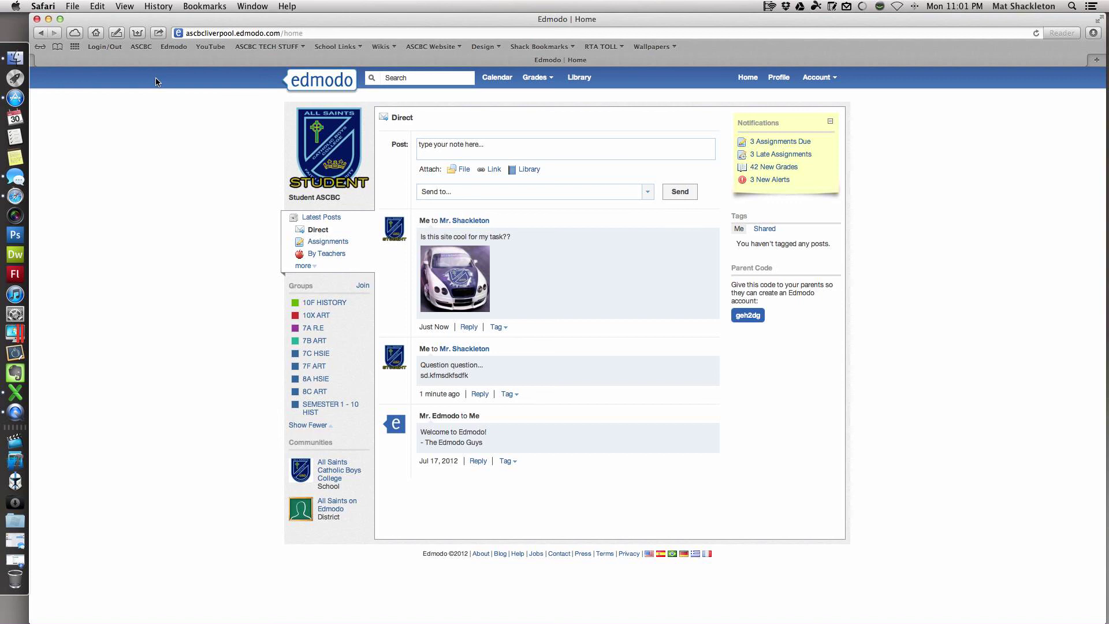
key(super+Tab)
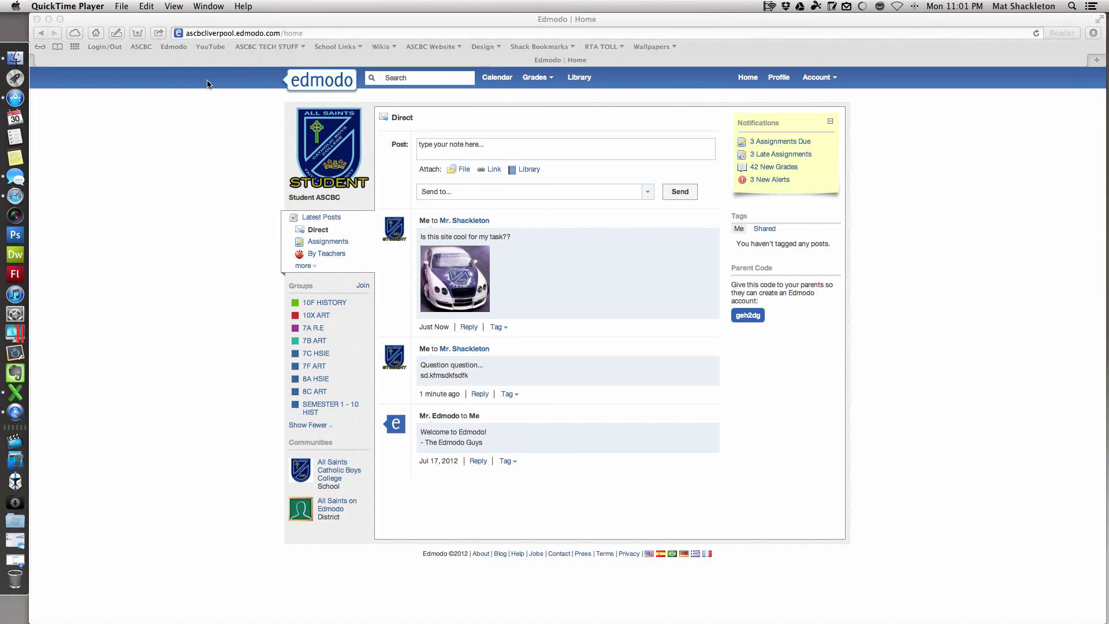